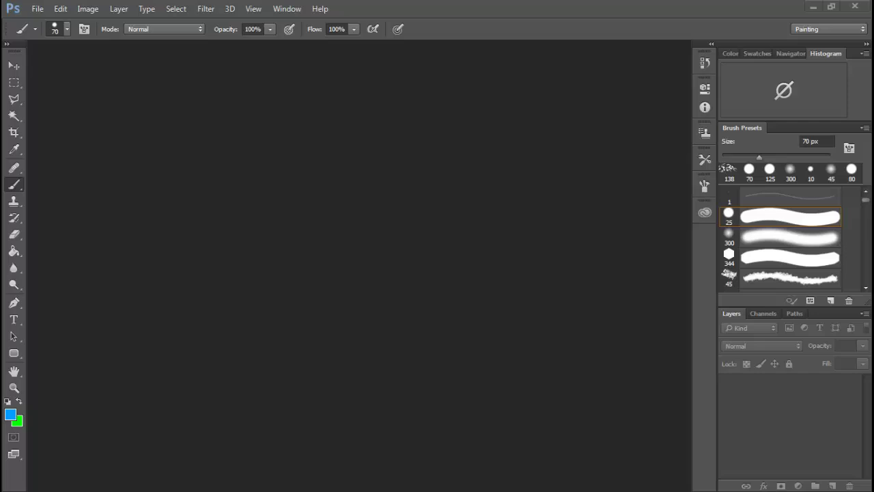
Move the Quixel launcher panel into the top-left corner of the workspace.
left_click_drag(84, 187, 101, 119)
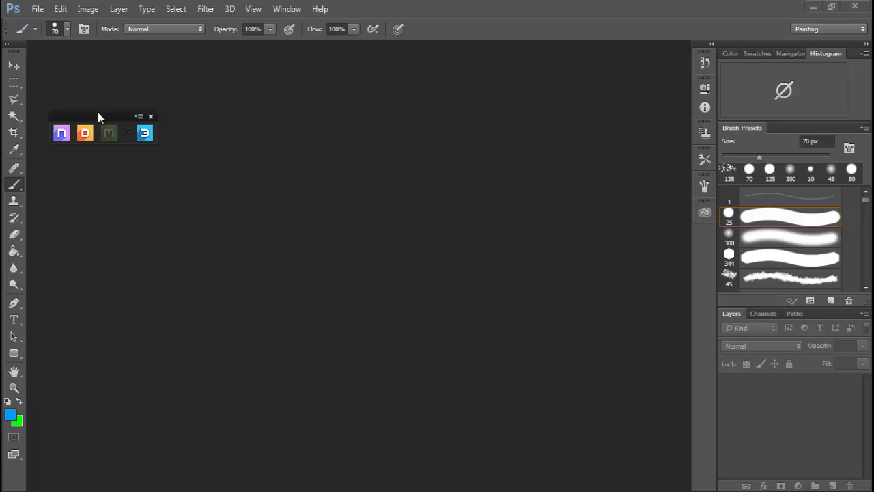
left_click_drag(98, 116, 94, 98)
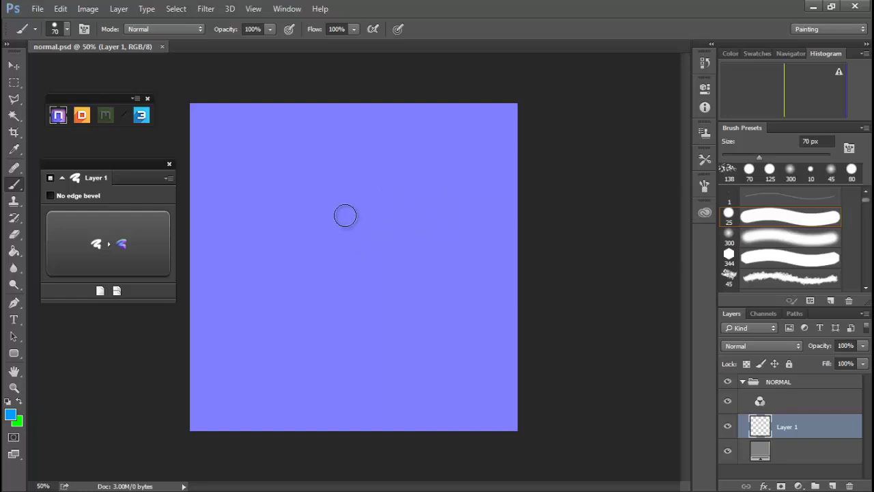
Close normal.psd and create a new document with the default settings.
left_click(161, 47)
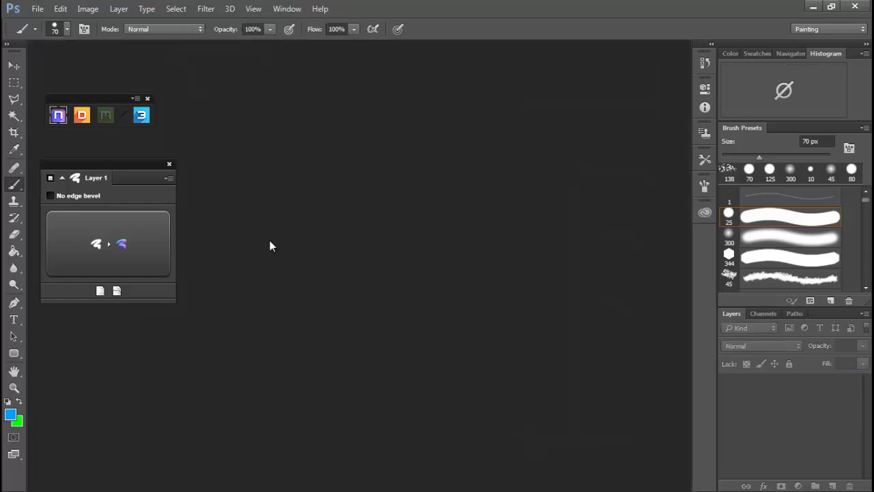
left_click(41, 9)
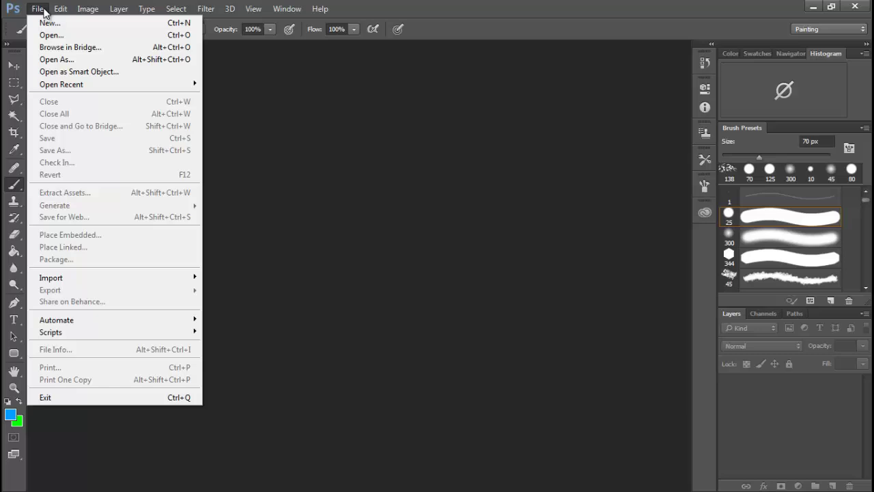
left_click(49, 22)
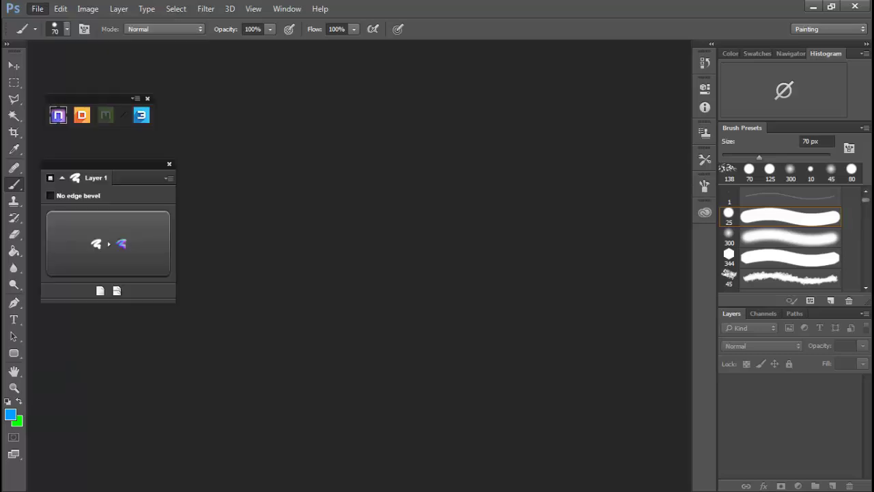
key("Return")
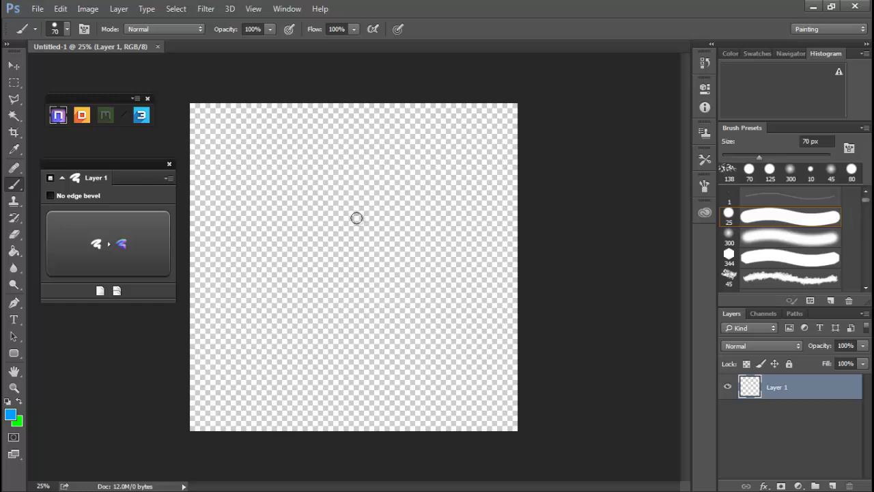
Convert the blank canvas into a flat nDo normal map, then close it without saving.
left_click(123, 242)
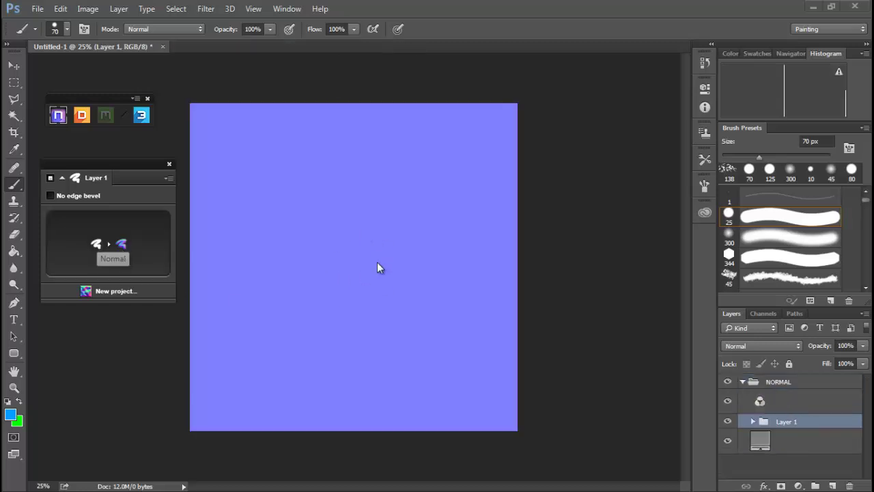
left_click(162, 46)
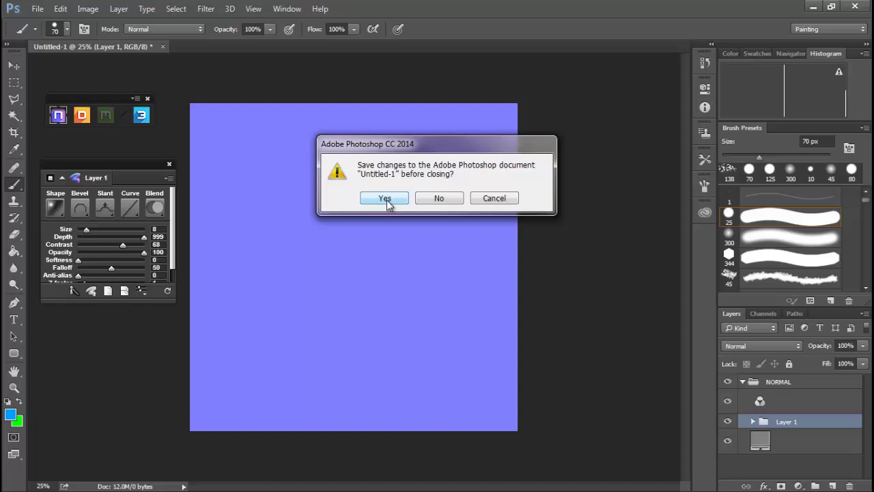
left_click(444, 200)
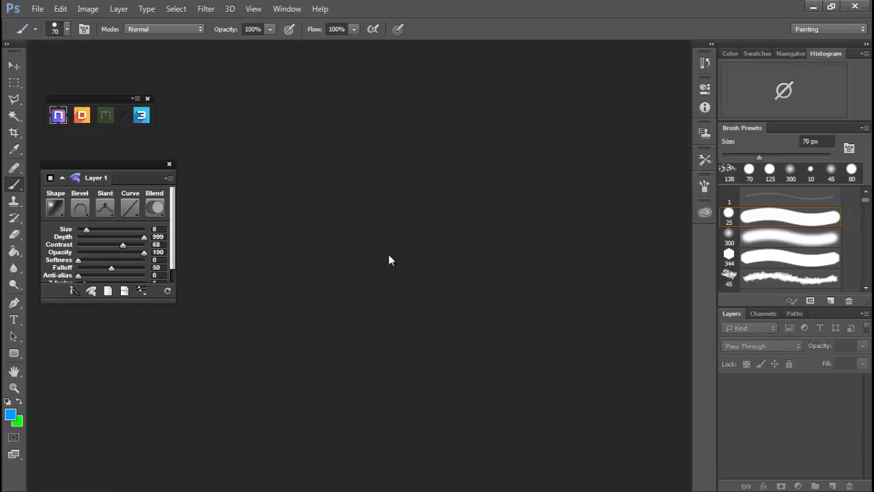
Create a new default document and fill its canvas with white using the Paint Bucket.
left_click(36, 10)
left_click(48, 25)
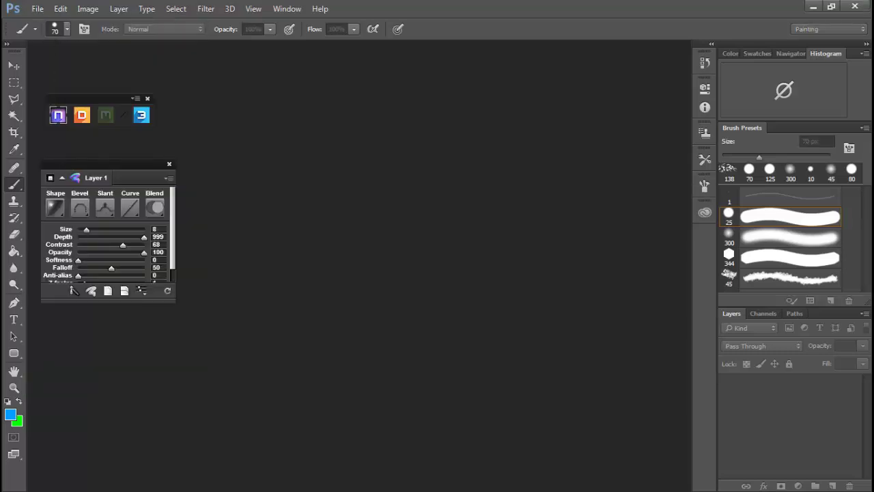
key("Return")
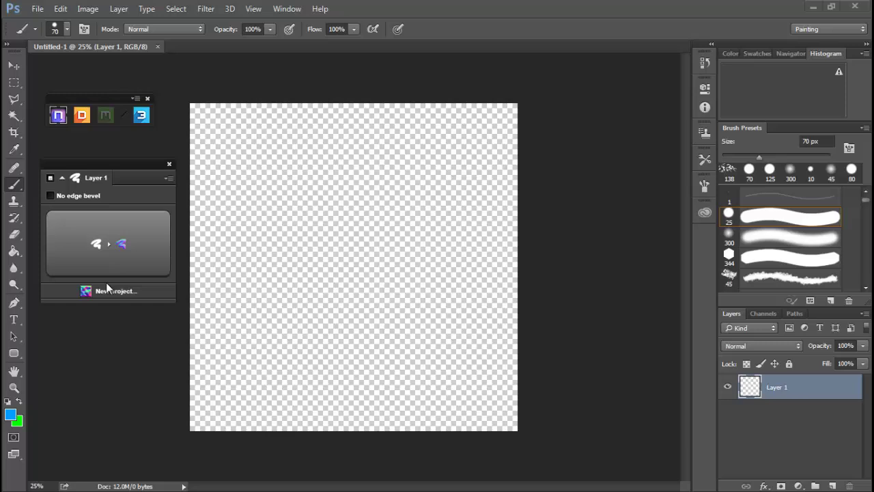
key("d")
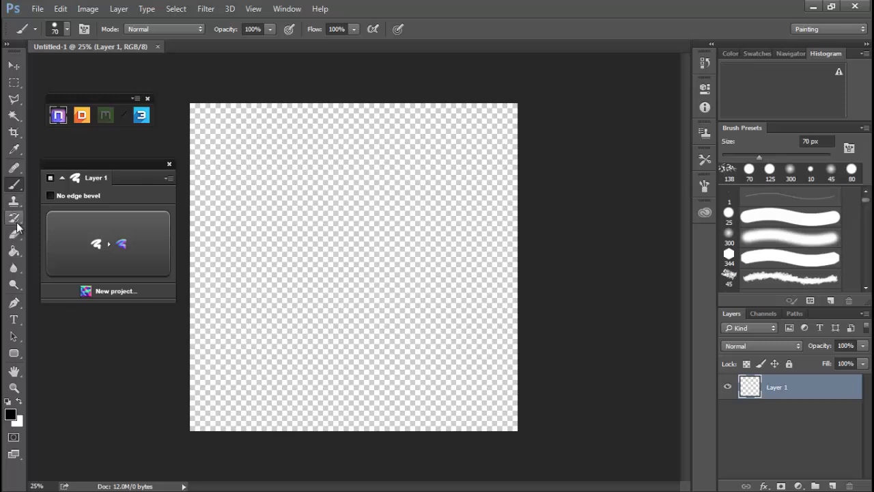
left_click(14, 252)
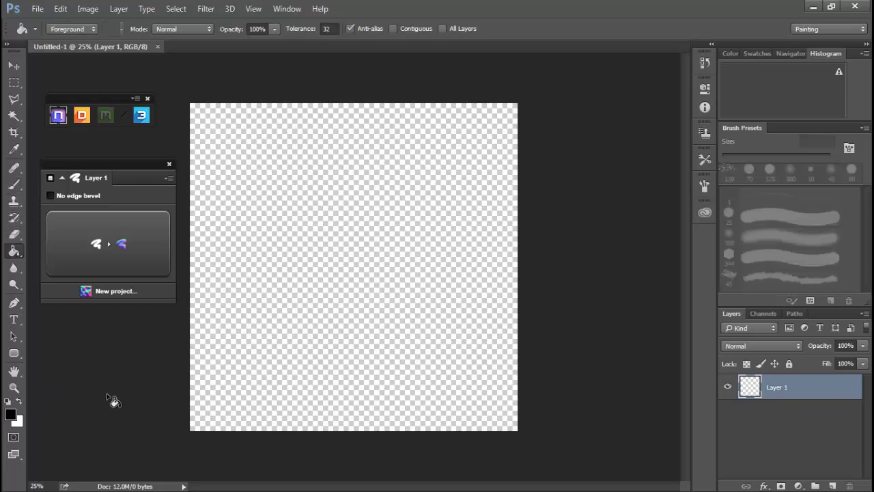
key("x")
left_click(359, 264)
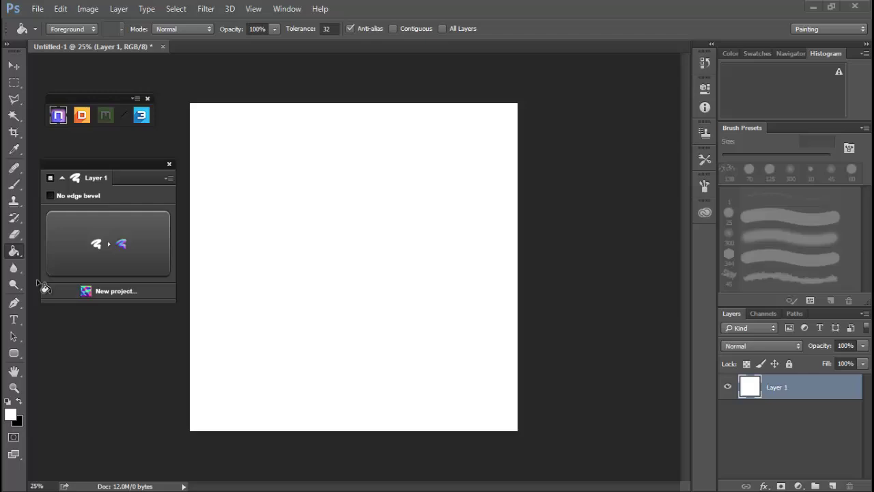
Paint a thick black square outline on the white canvas with the Brush.
left_click(14, 184)
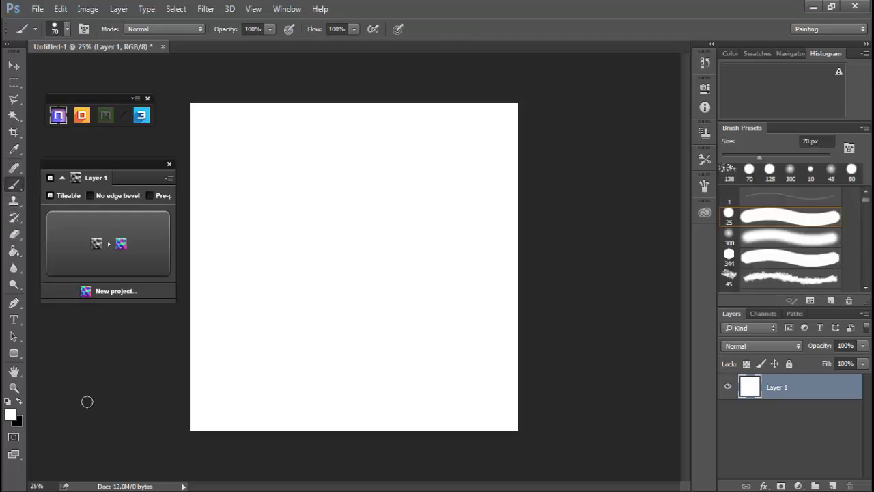
key("x")
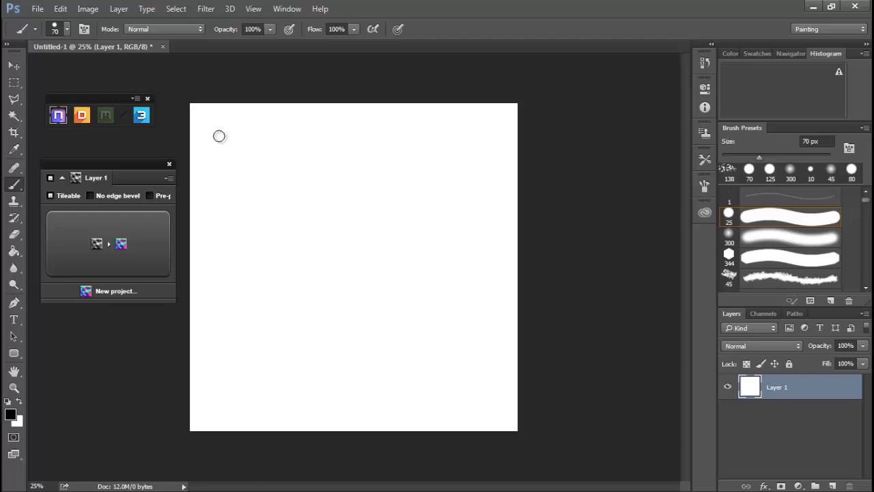
mouse_move(218, 136)
left_mouse_down()
mouse_move(219, 400)
mouse_move(483, 404)
mouse_move(493, 138)
mouse_move(217, 131)
left_mouse_up()
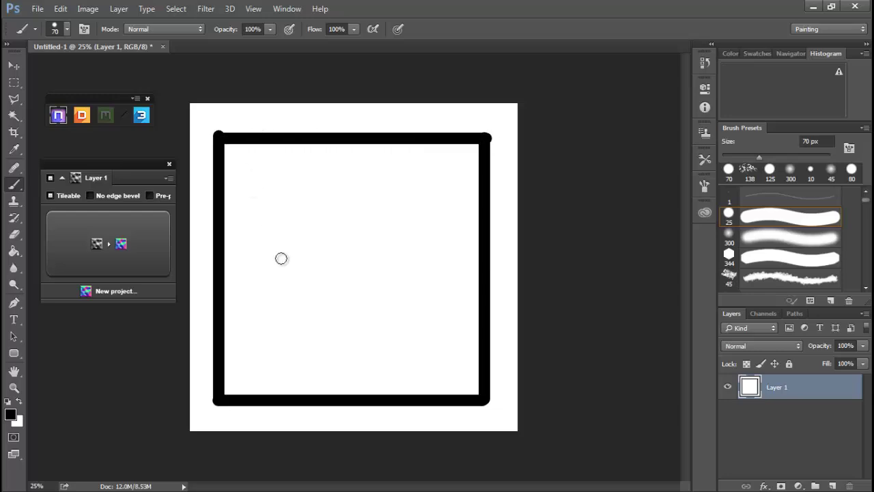
left_click(132, 245)
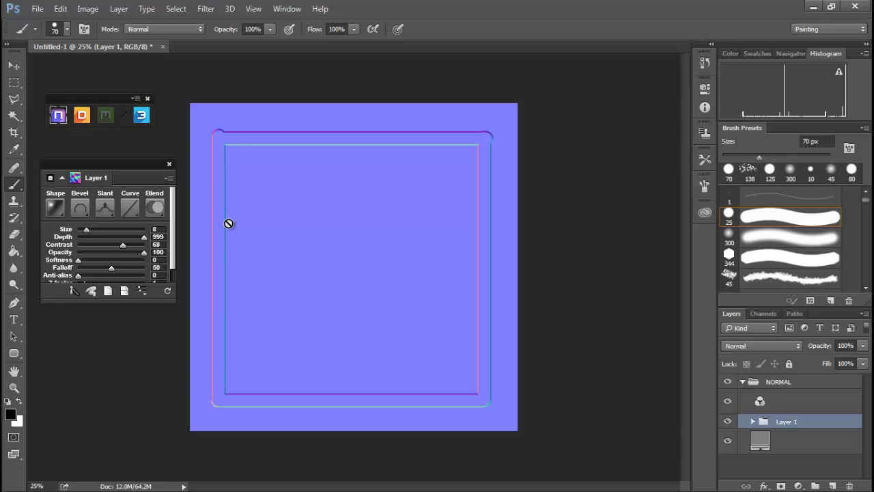
left_click(163, 46)
left_click(441, 199)
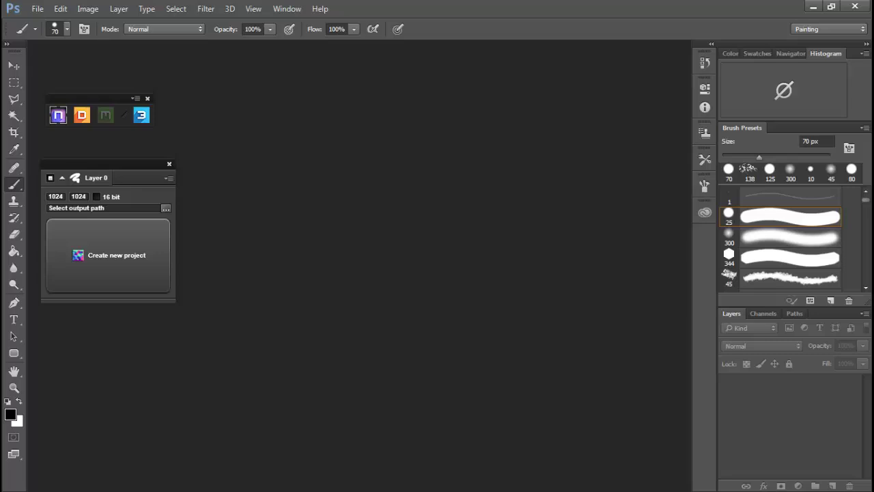
Open Brick_AncientWall_1k_d.tga and convert the brick photo into an nDo normal map.
left_click_drag(854, 6, 273, 269)
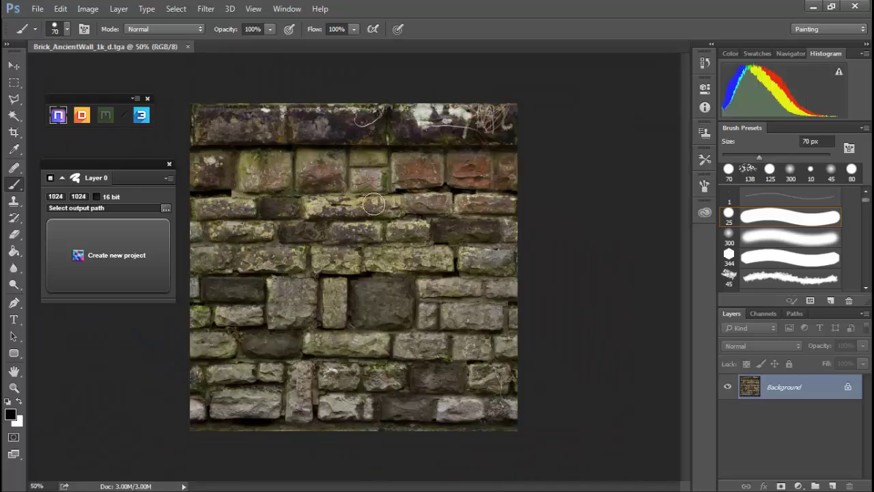
left_click(155, 270)
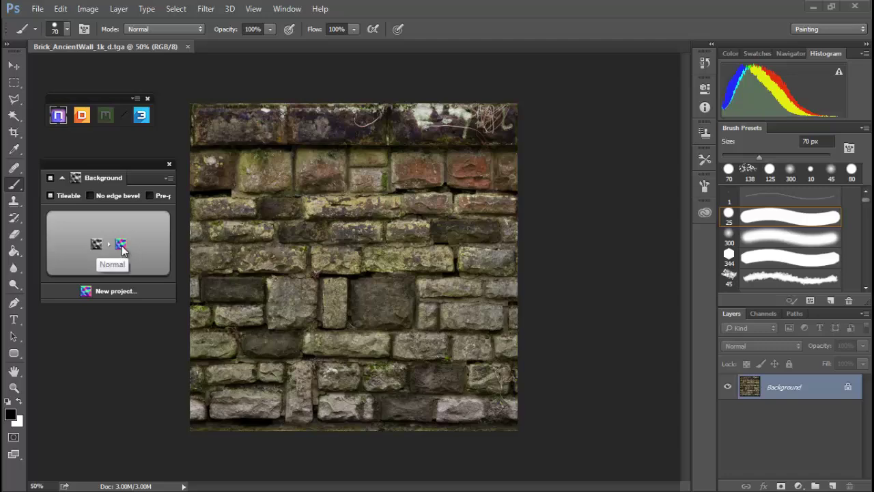
left_click(121, 245)
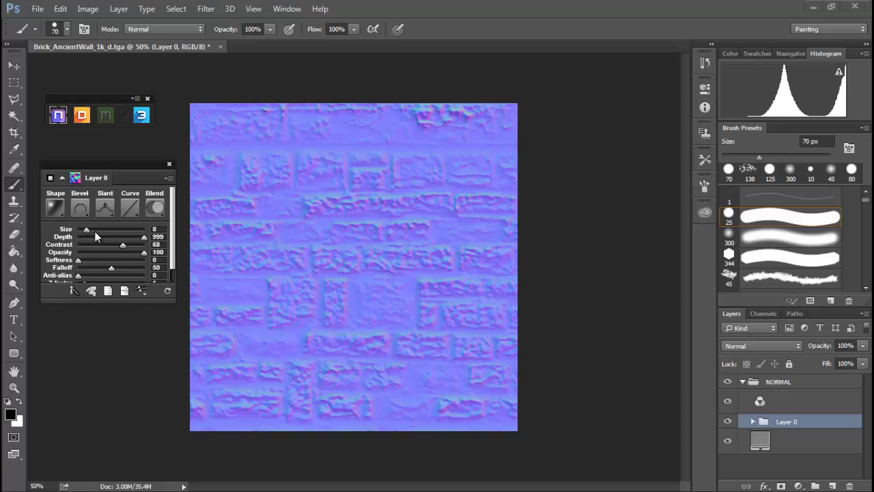
Raise the shape Size to 12, reveal the Z-factor and Planefill settings, then close the document.
left_click_drag(86, 230, 89, 230)
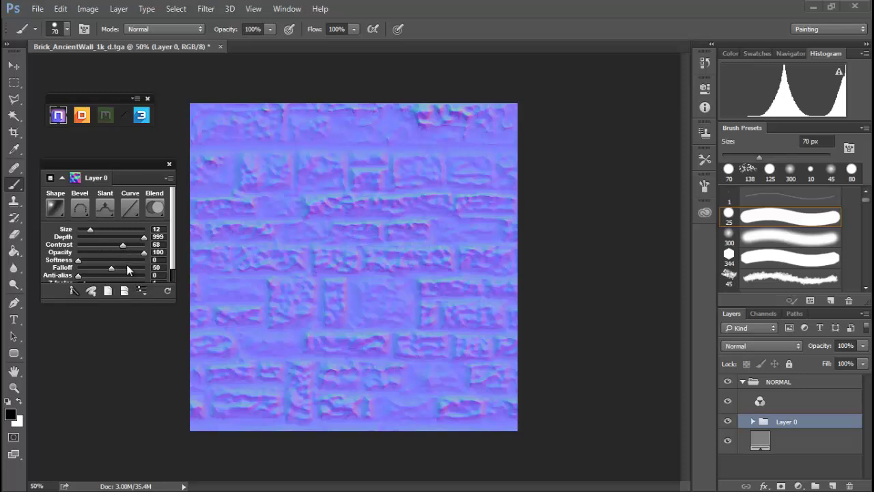
left_click_drag(142, 300, 142, 351)
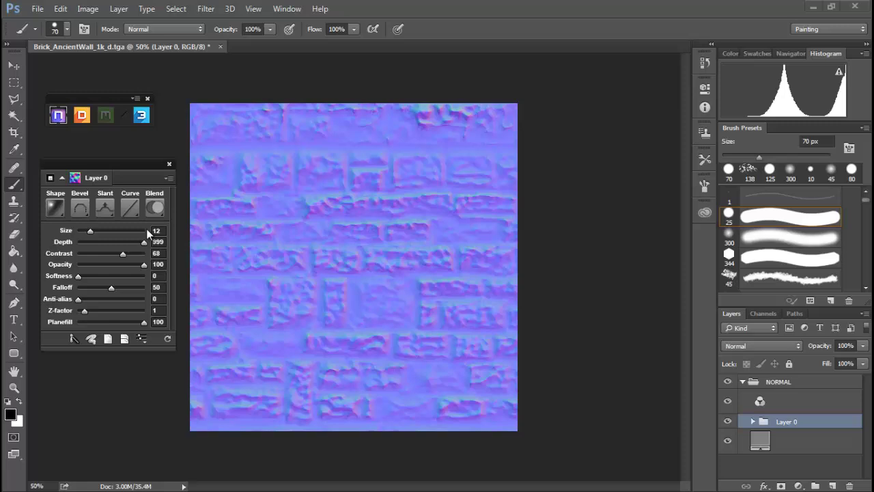
left_click(219, 46)
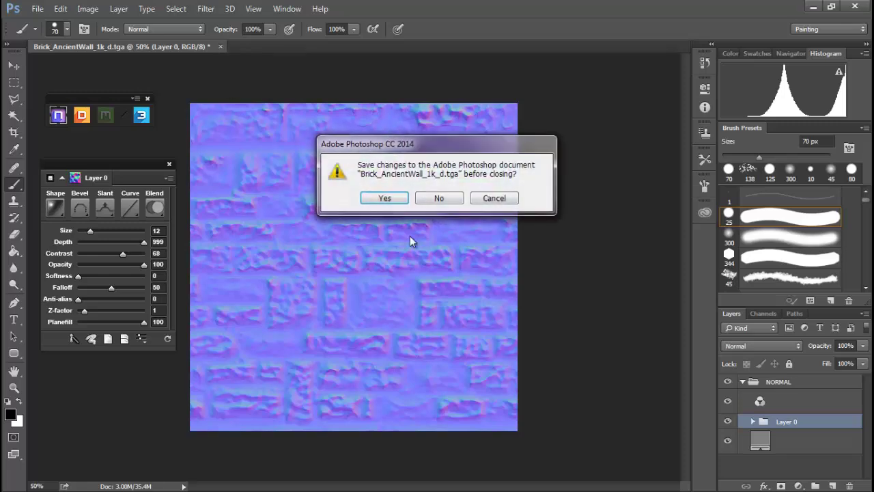
Discard the brick document unsaved, open Upper_GDNormalsMap.png, and bring up nDo's File > Mix options.
left_click(439, 199)
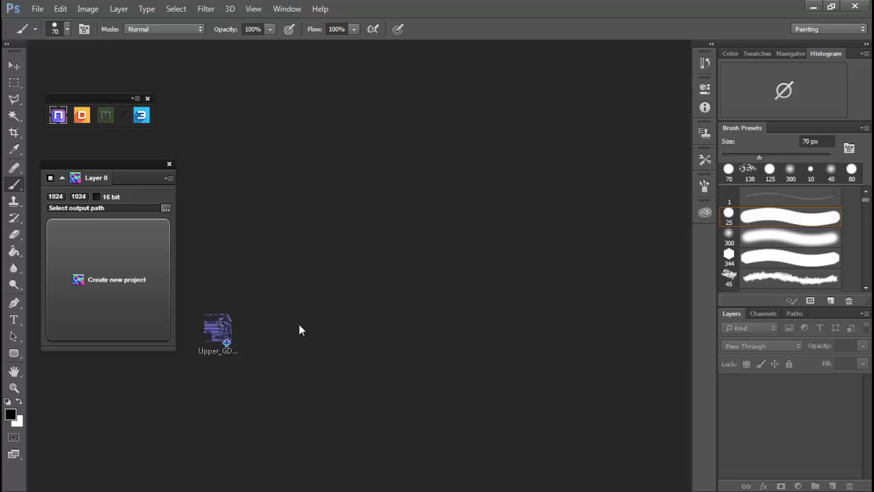
left_click_drag(298, 327, 369, 279)
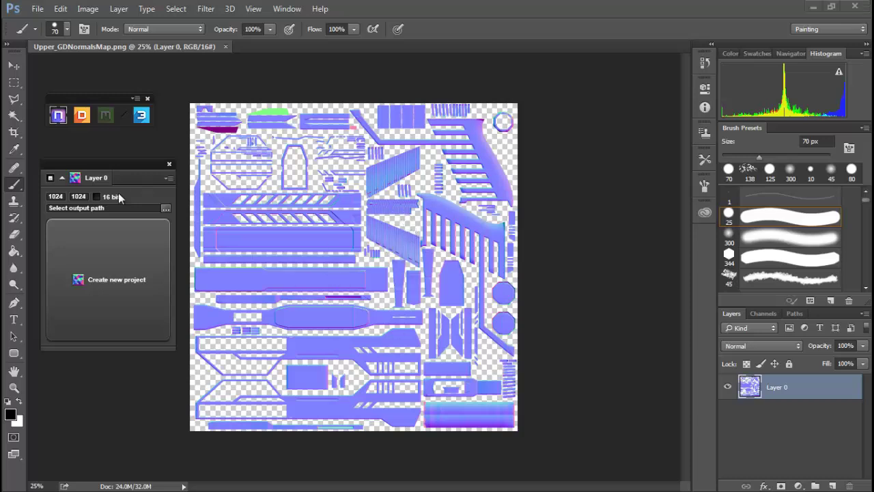
left_click(168, 179)
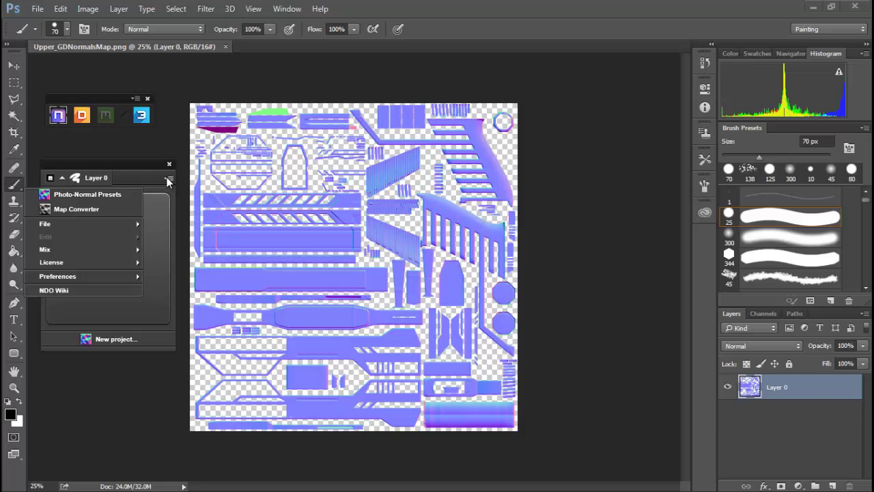
mouse_move(95, 224)
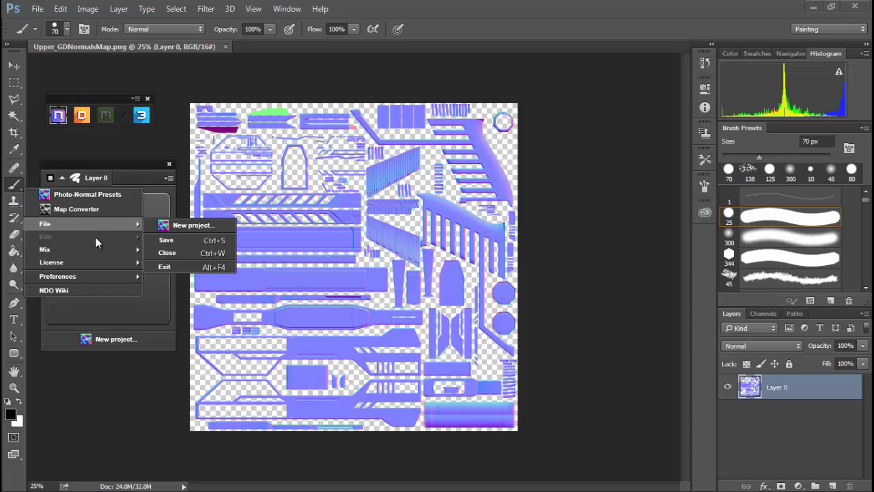
mouse_move(96, 249)
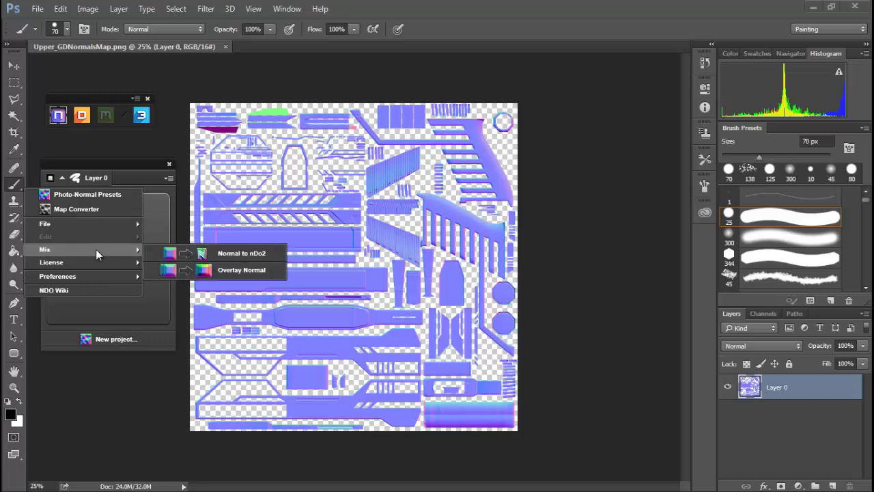
Convert Upper_GDNormalsMap.png into an nDo2 NORMAL layer group with Normal to nDo2, then close it.
left_click(243, 255)
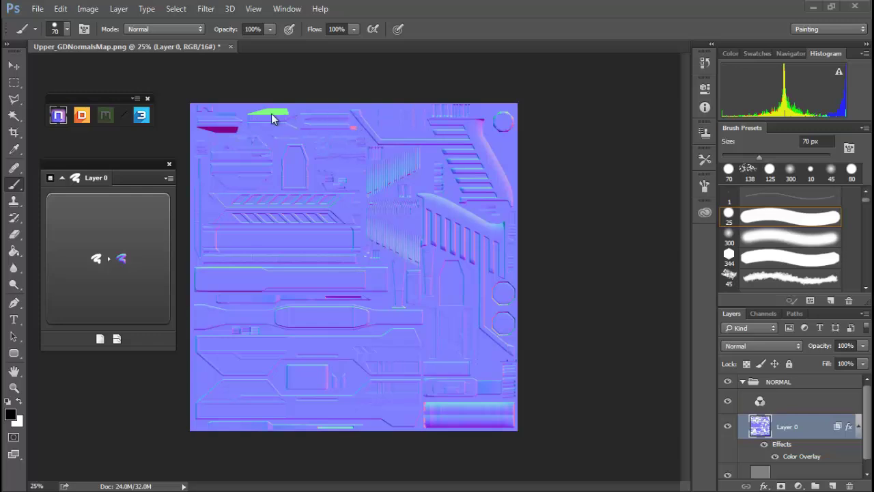
left_click(123, 262)
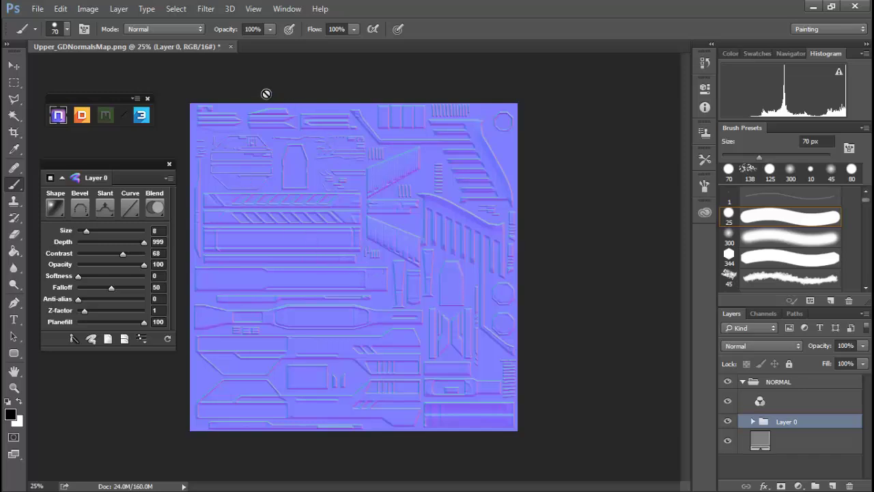
left_click(231, 46)
Discard the converted map, create a new blank document, and turn Layer 1 into an nDo normal project.
left_click(439, 198)
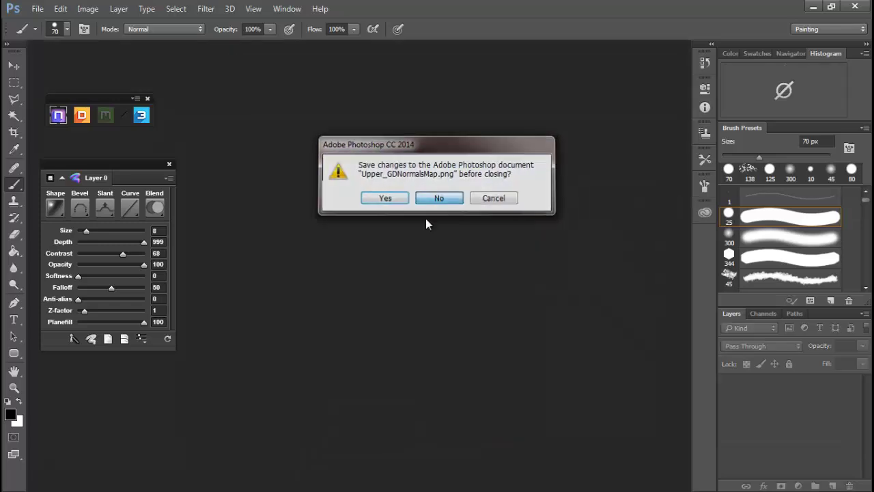
left_click(37, 9)
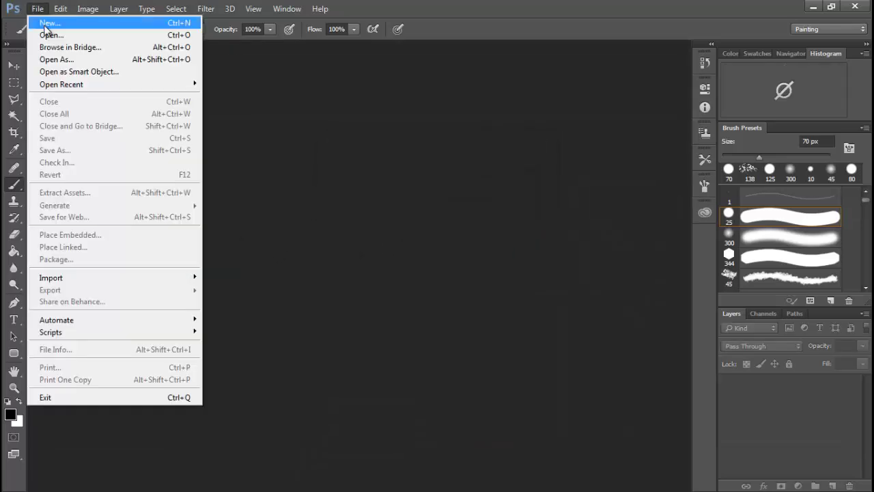
left_click(45, 26)
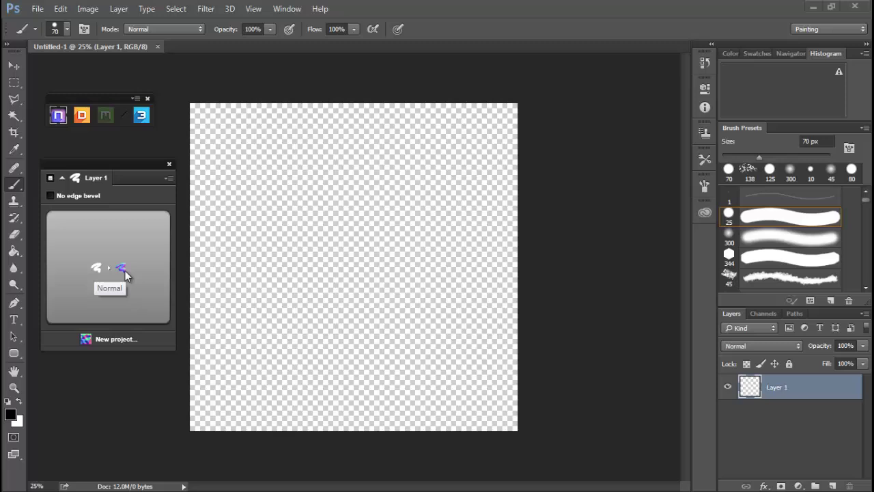
left_click(125, 270)
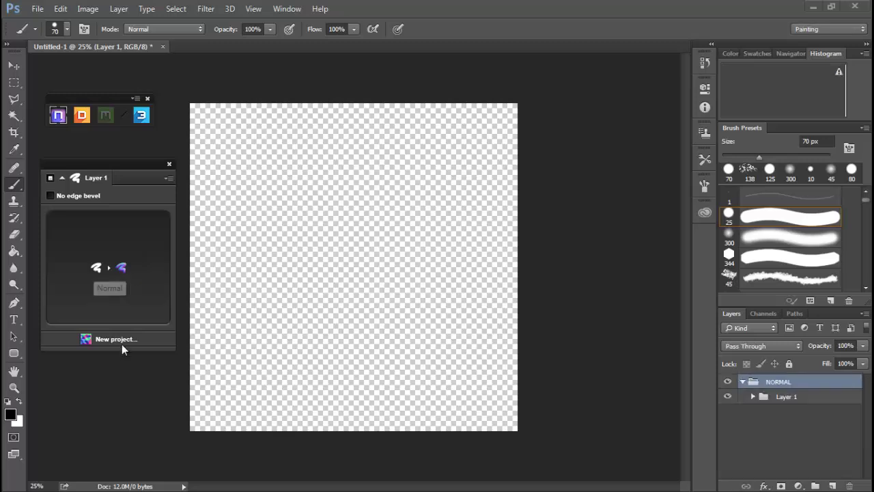